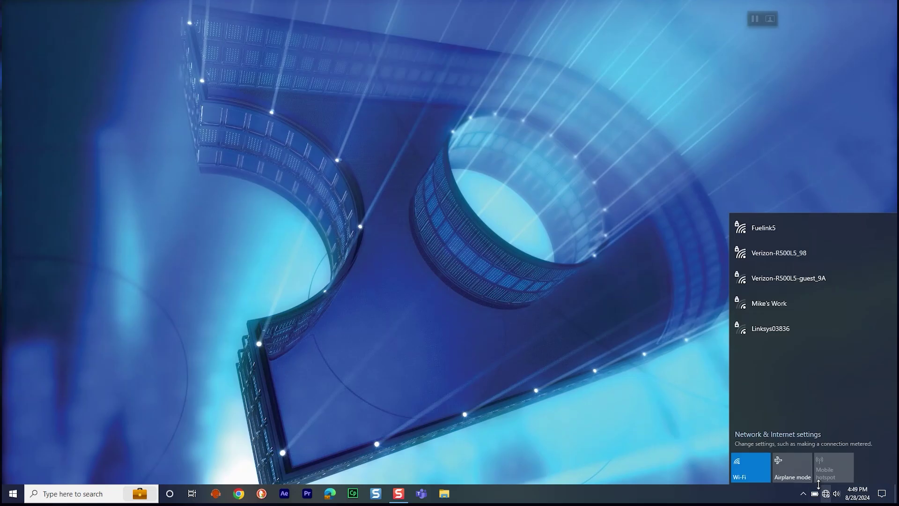
# Connect to the Fuelink5 Wi-Fi with its security key and allow MarsServerProvider through the firewall
pyautogui.click(785, 232)
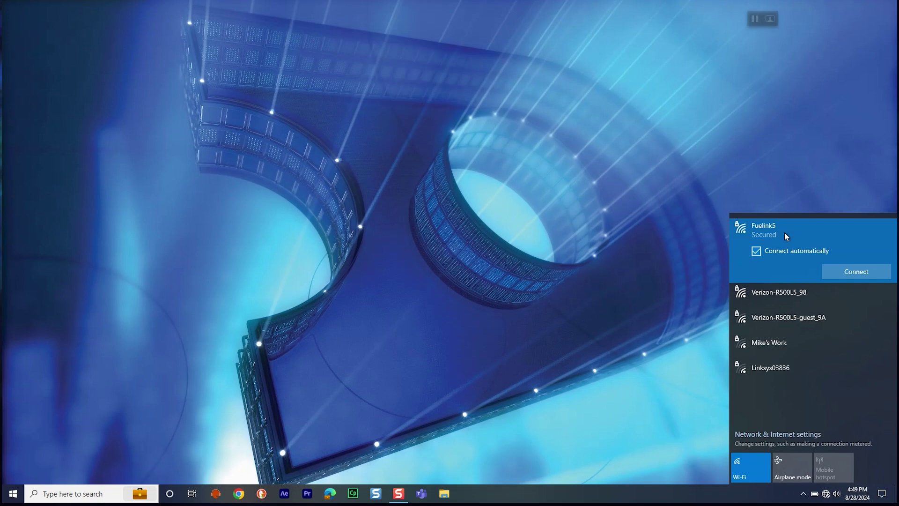
pyautogui.click(837, 269)
pyautogui.write('*****************')
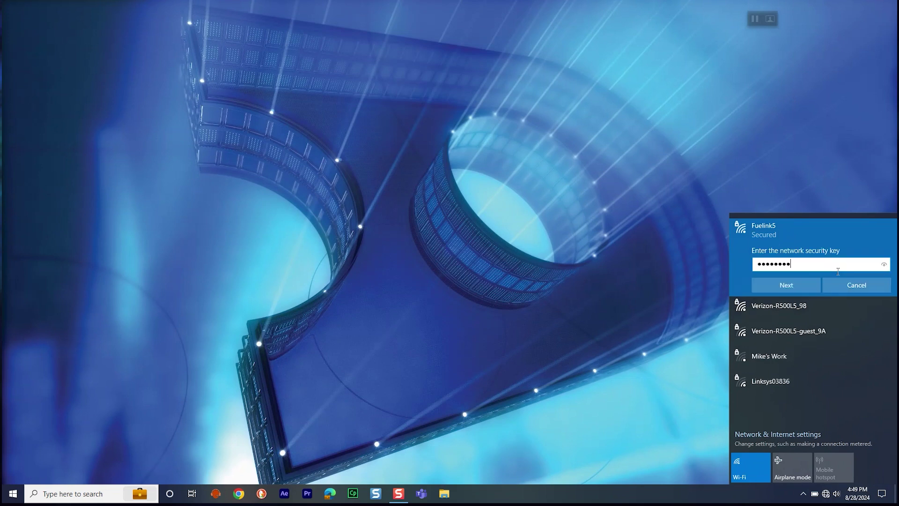
pyautogui.press('Return')
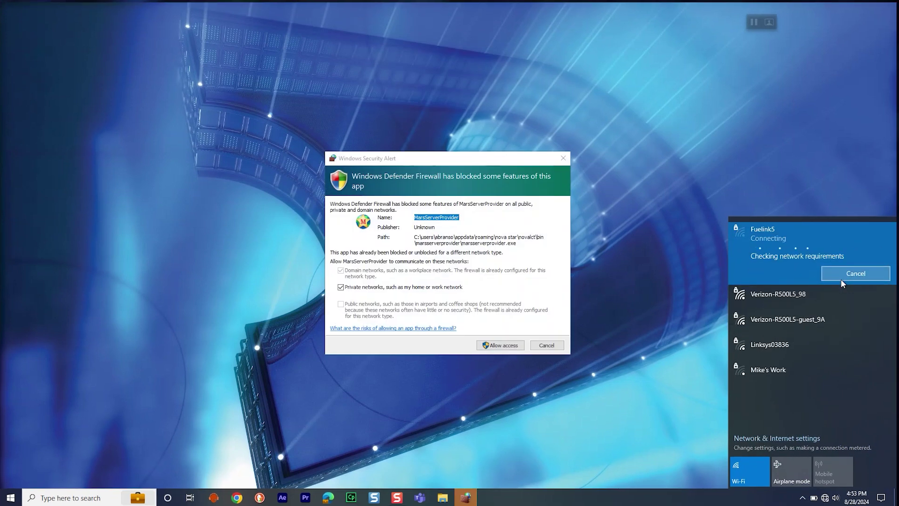
pyautogui.click(503, 345)
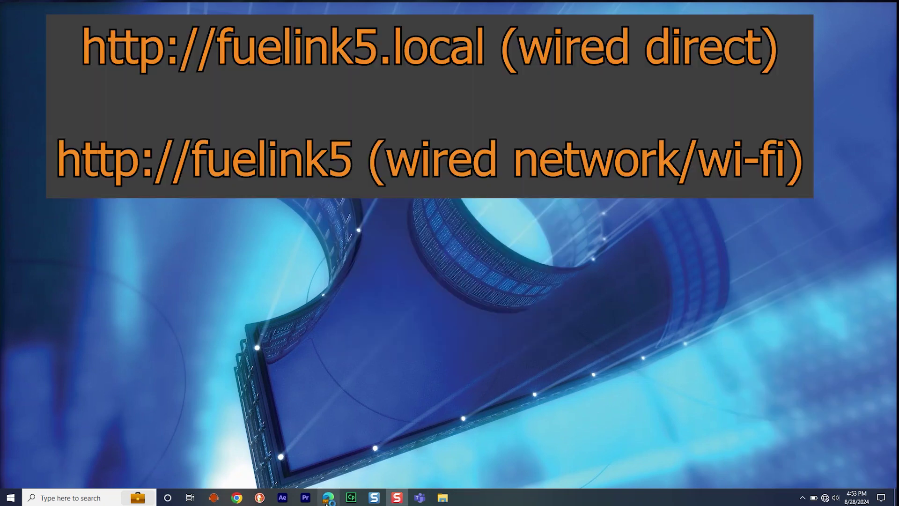
pyautogui.click(328, 499)
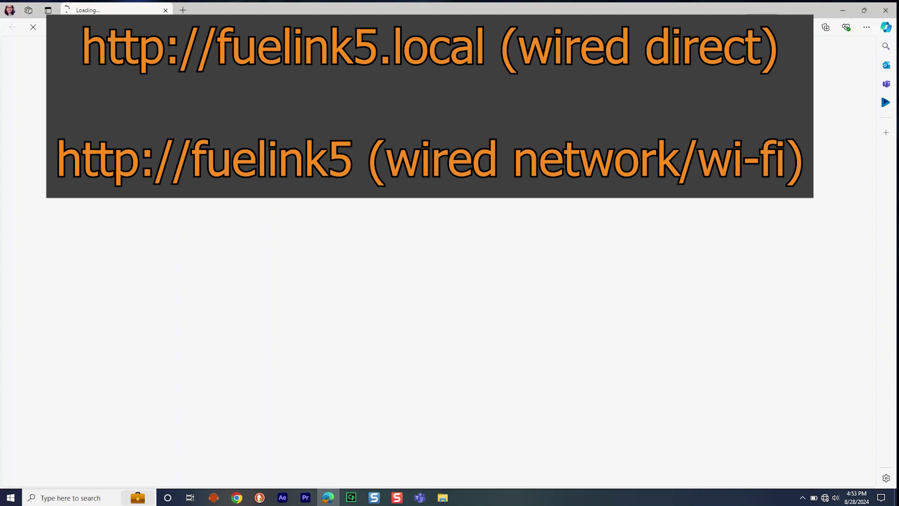
pyautogui.press('Return')
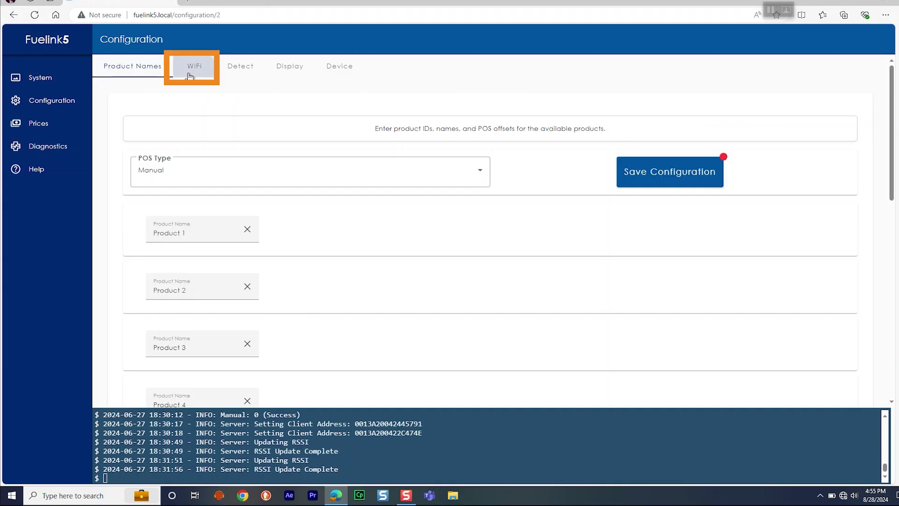
# Open the controller's WiFi settings and toggle visibility of the WiFi Password field
pyautogui.click(203, 77)
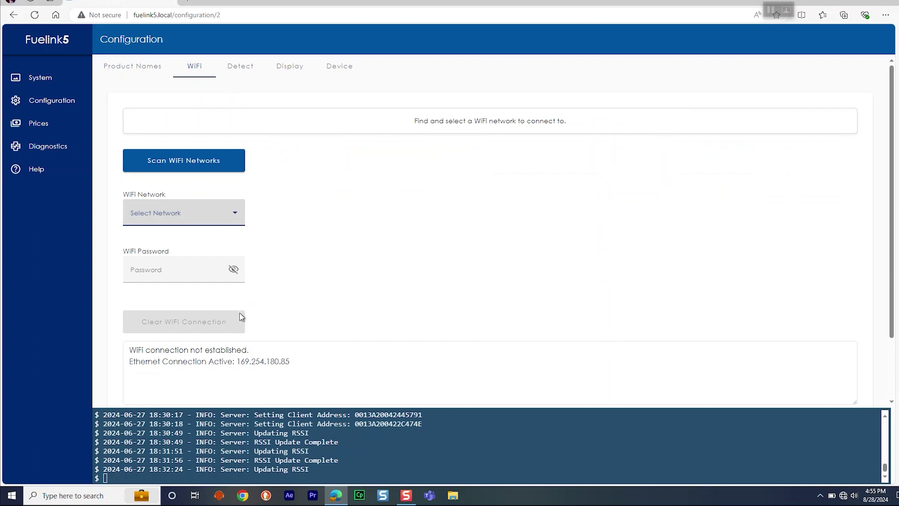
pyautogui.click(235, 270)
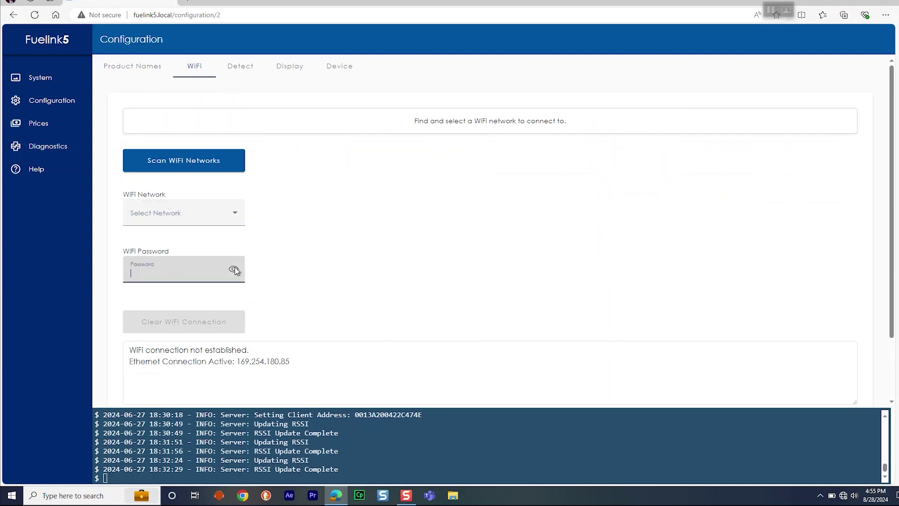
pyautogui.click(234, 270)
pyautogui.scroll(-2, 262, 327)
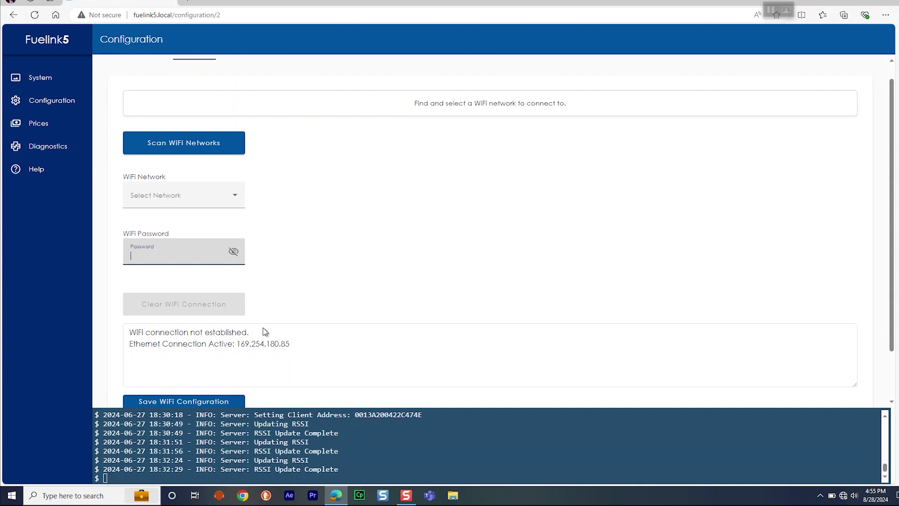
pyautogui.scroll(2, 264, 328)
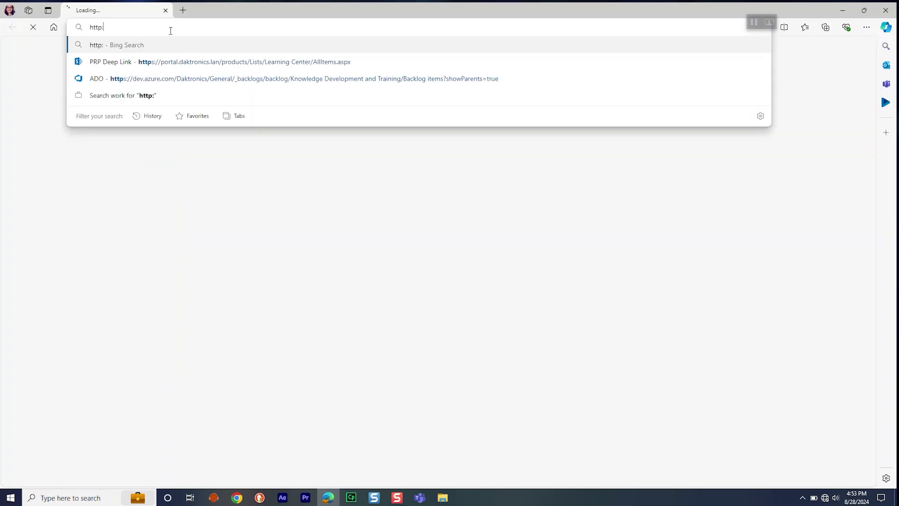
pyautogui.write('uelink5.local/configuration/5')
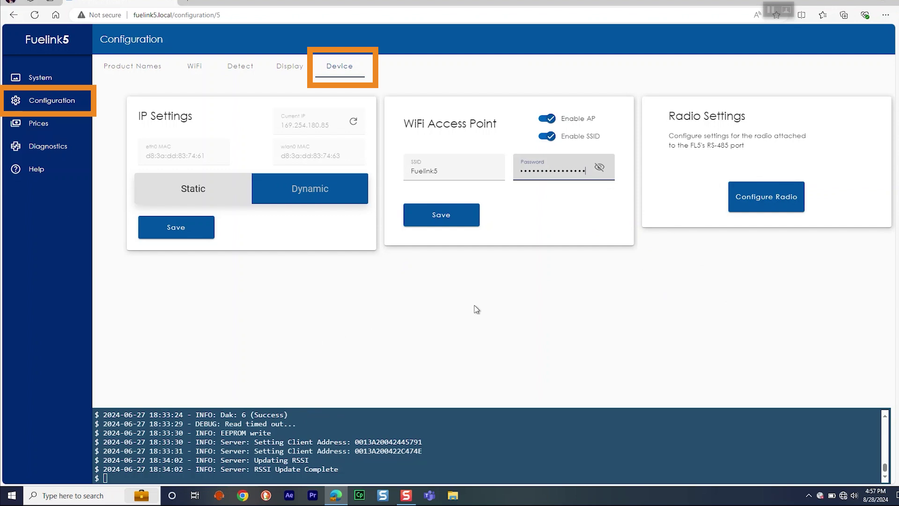
# In Configure Radio, change Channel from 0 to 1 and set Radio Name to 'Client'
pyautogui.click(750, 206)
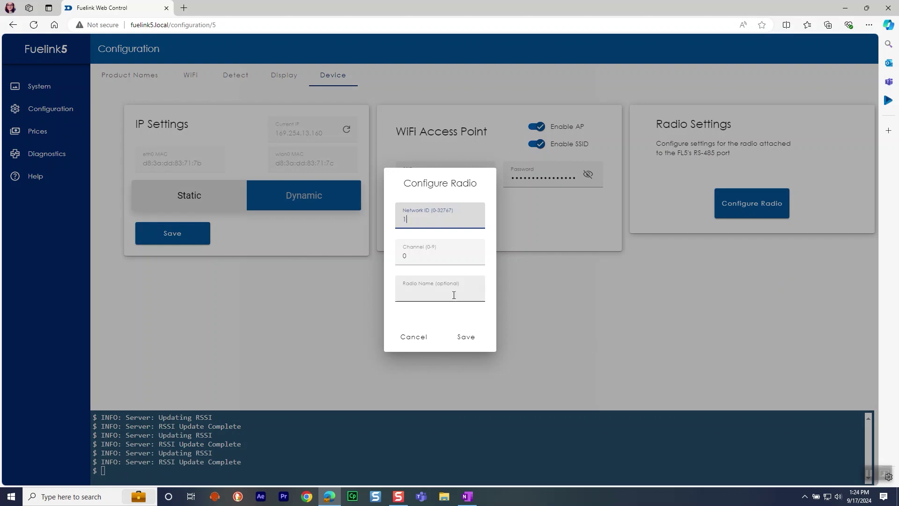
pyautogui.click(421, 258)
pyautogui.press('BackSpace')
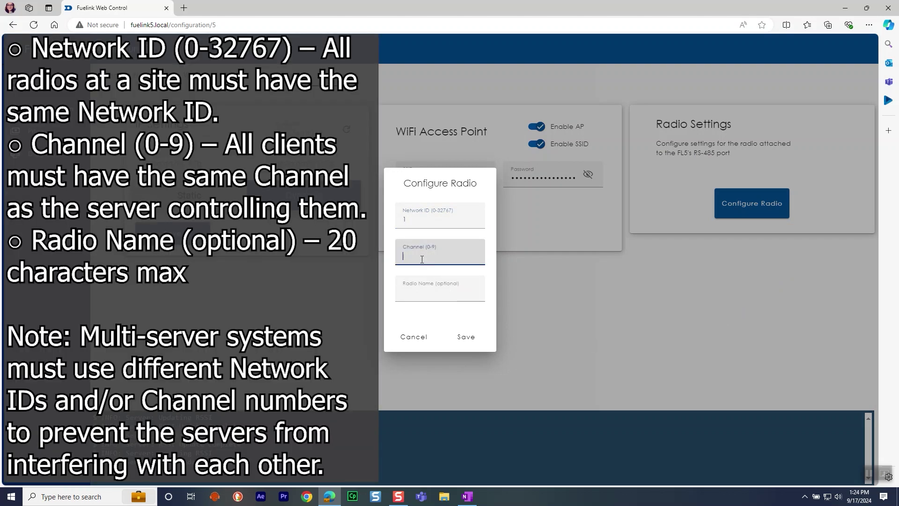
pyautogui.write('1')
pyautogui.click(456, 296)
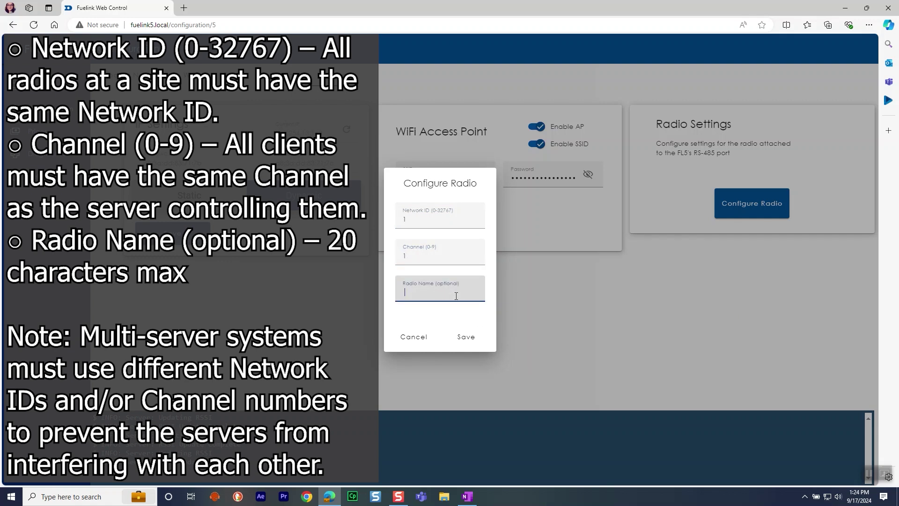
pyautogui.write('Client')
pyautogui.press('BackSpace')
pyautogui.press('BackSpace')
pyautogui.press('BackSpace')
pyautogui.press('BackSpace')
pyautogui.press('BackSpace')
pyautogui.write('Client')
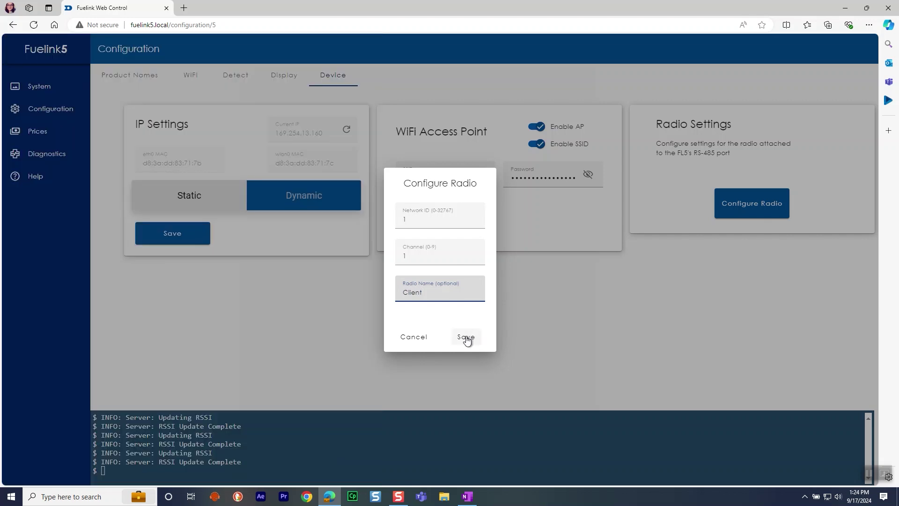
# Save the Configure Radio dialog with Network ID 1, Channel 1 and name Client
pyautogui.click(465, 336)
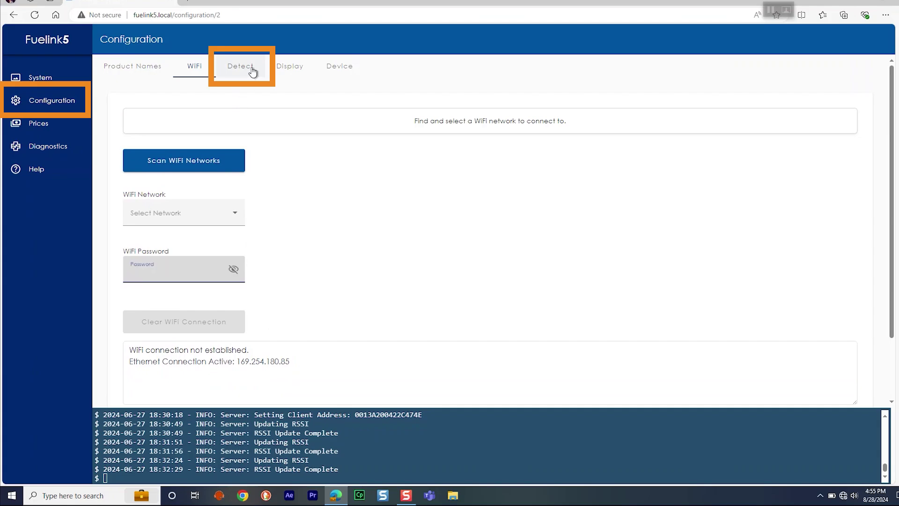
# Run detection on the Detect page and expand Server 1, Client 1 and Client 2
pyautogui.click(241, 67)
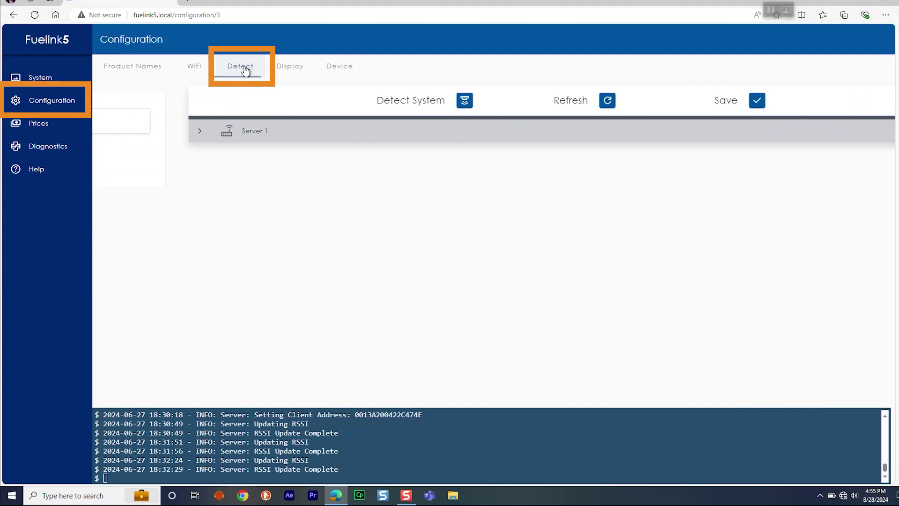
pyautogui.click(373, 100)
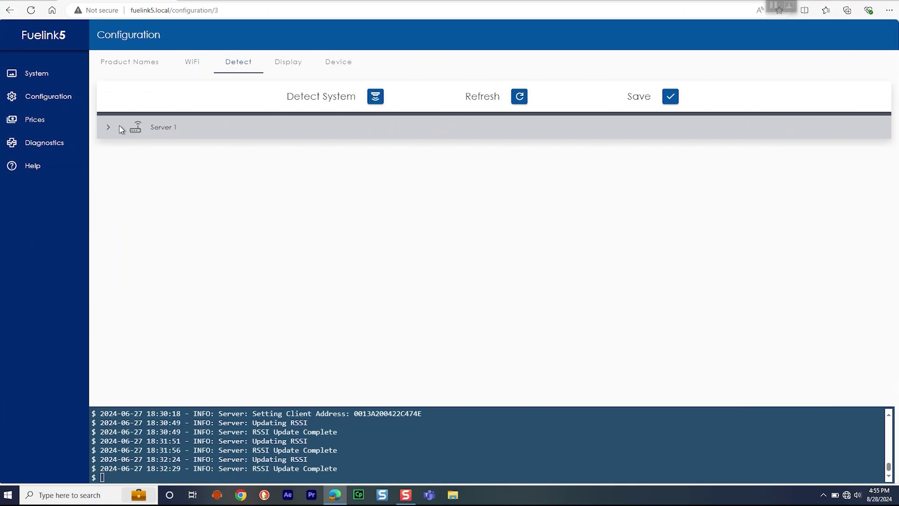
pyautogui.click(109, 127)
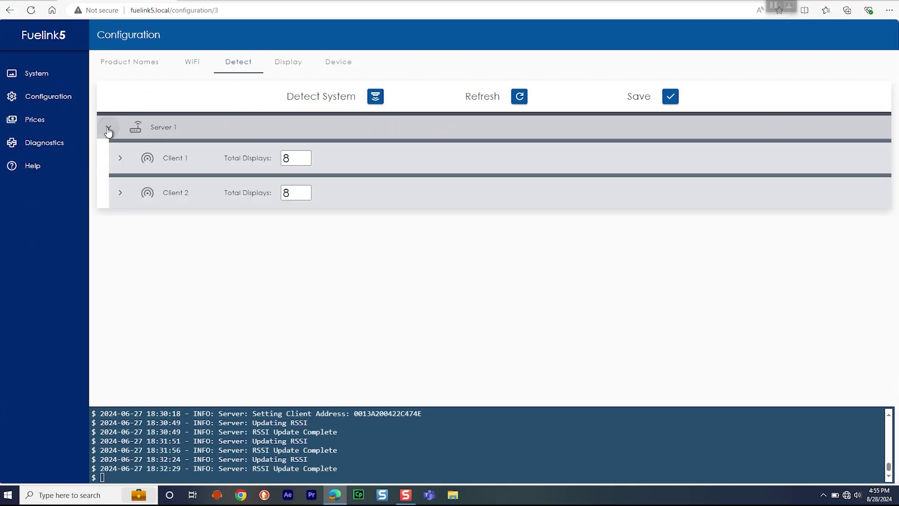
pyautogui.click(122, 160)
pyautogui.scroll(-2, 562, 232)
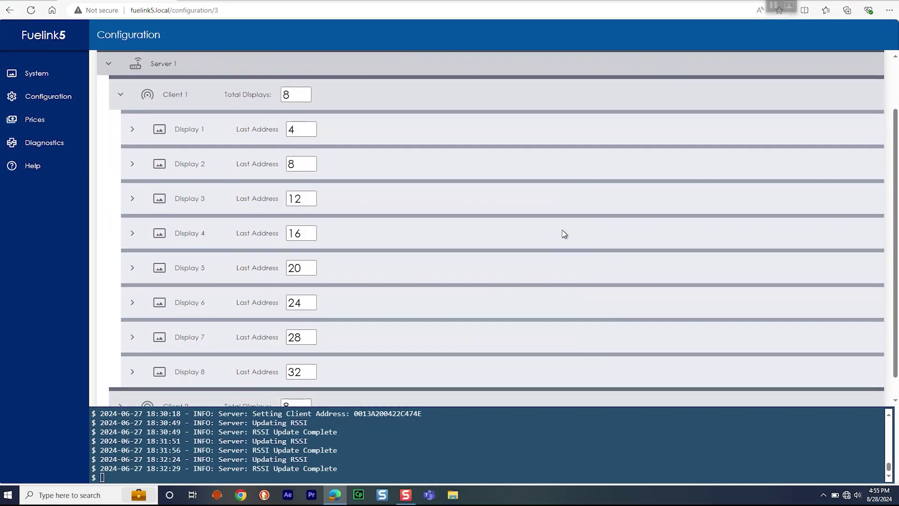
pyautogui.click(120, 384)
pyautogui.scroll(-6, 121, 385)
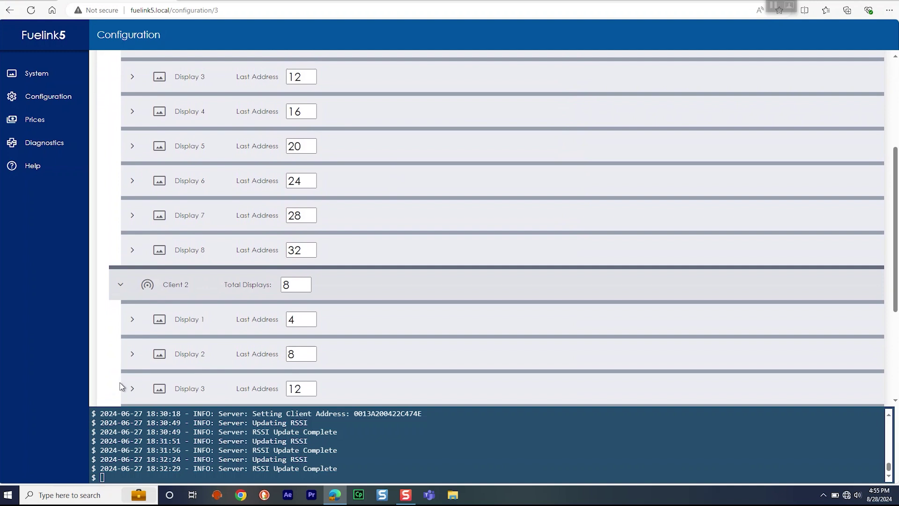
pyautogui.scroll(7, 121, 384)
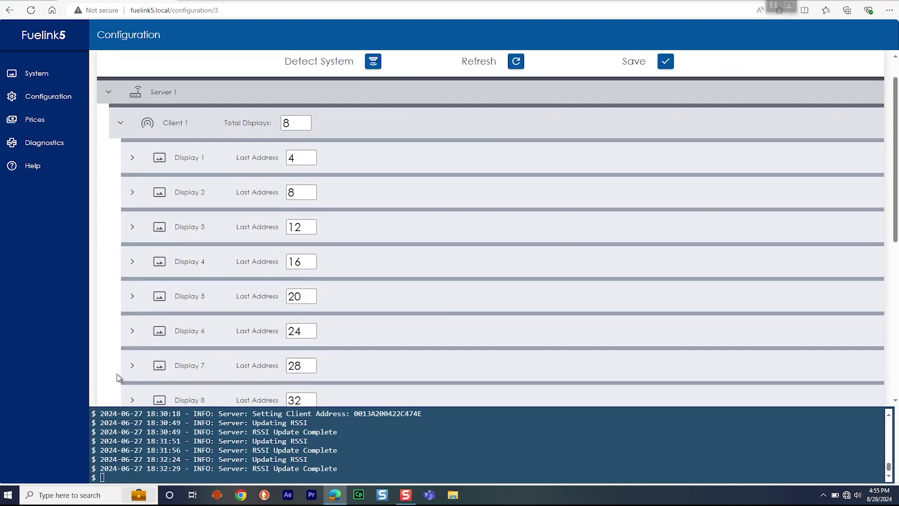
# Expand Displays 1–7 to check their modules' red or green 17mm LED types
pyautogui.click(133, 159)
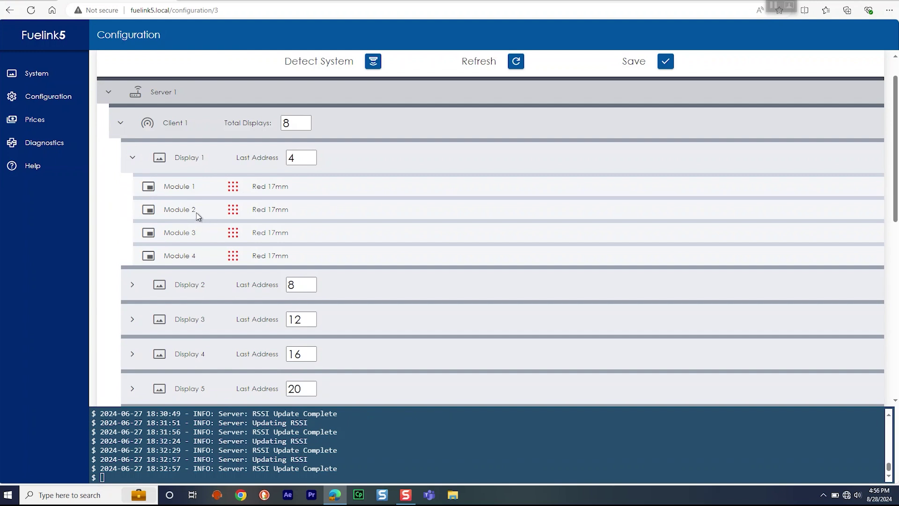
pyautogui.click(133, 157)
pyautogui.scroll(-3, 140, 205)
pyautogui.click(140, 237)
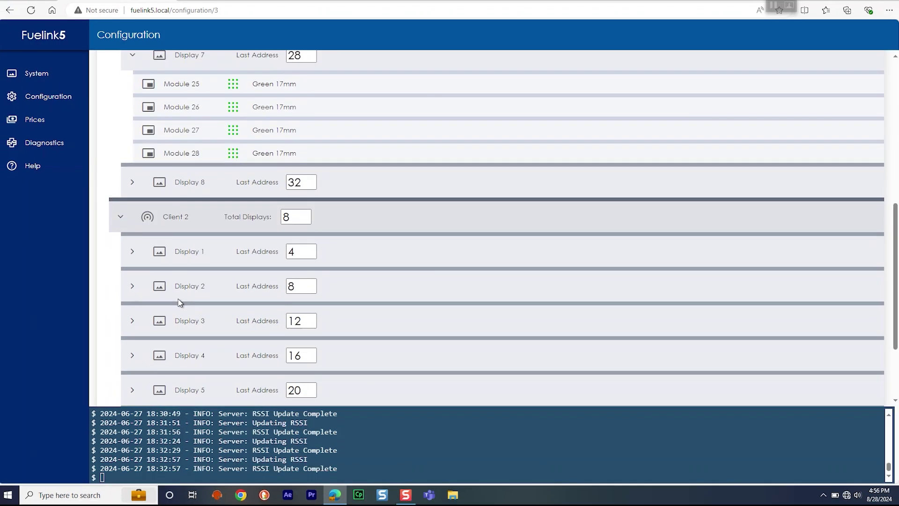
pyautogui.click(132, 287)
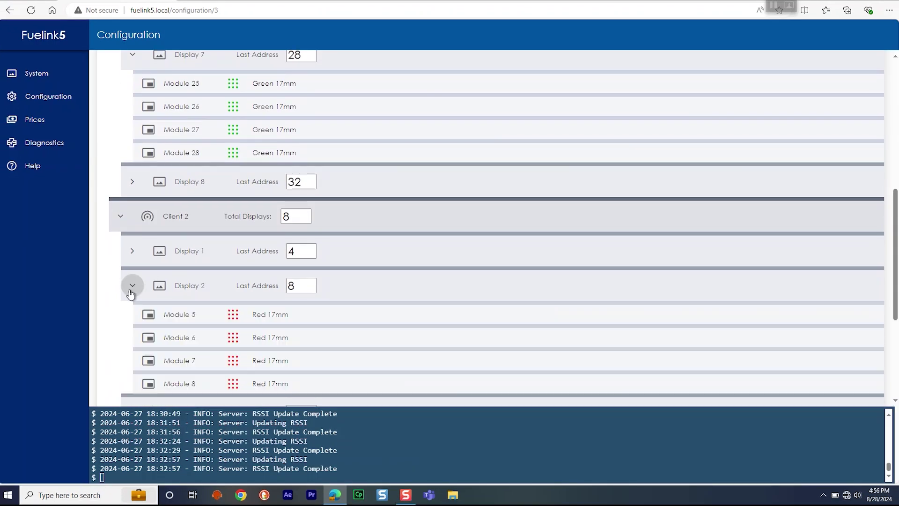
pyautogui.scroll(-3, 132, 286)
pyautogui.scroll(-1, 134, 300)
pyautogui.click(132, 338)
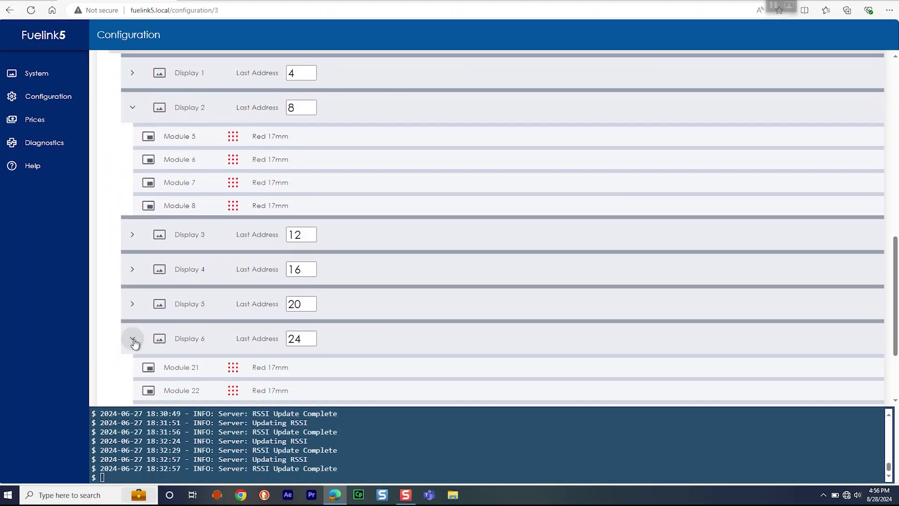
pyautogui.click(132, 302)
pyautogui.click(133, 269)
pyautogui.click(132, 234)
pyautogui.scroll(-8, 187, 272)
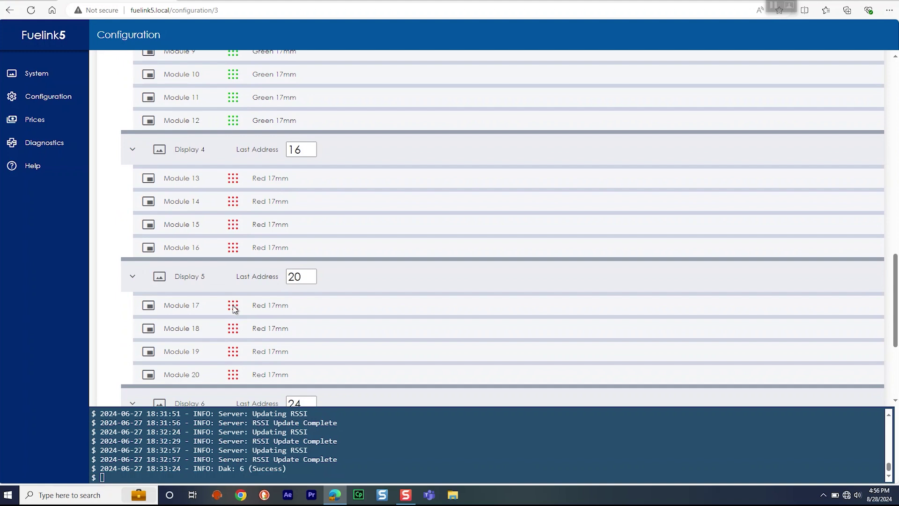
pyautogui.scroll(8, 232, 306)
pyautogui.scroll(10, 233, 305)
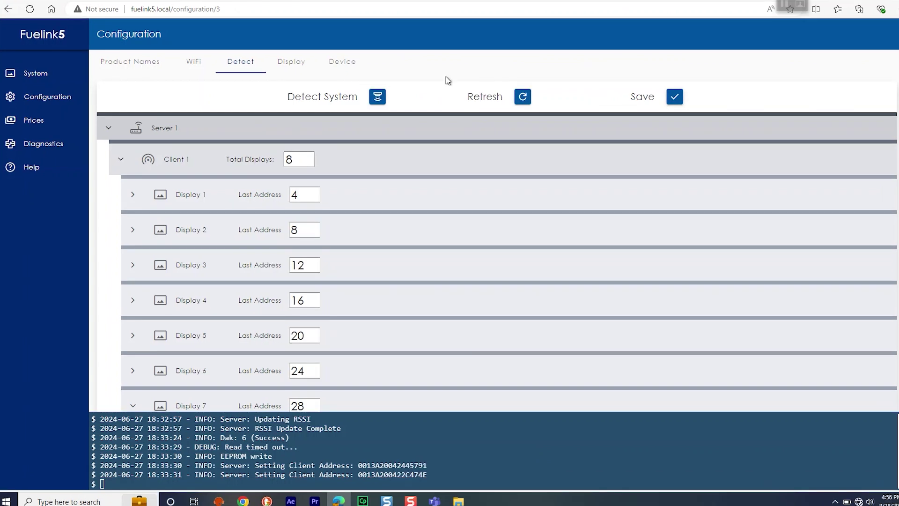
# Return to the Prices page showing Unleaded $8.799, Premium $8.889 and Diesel $8.889
pyautogui.click(297, 71)
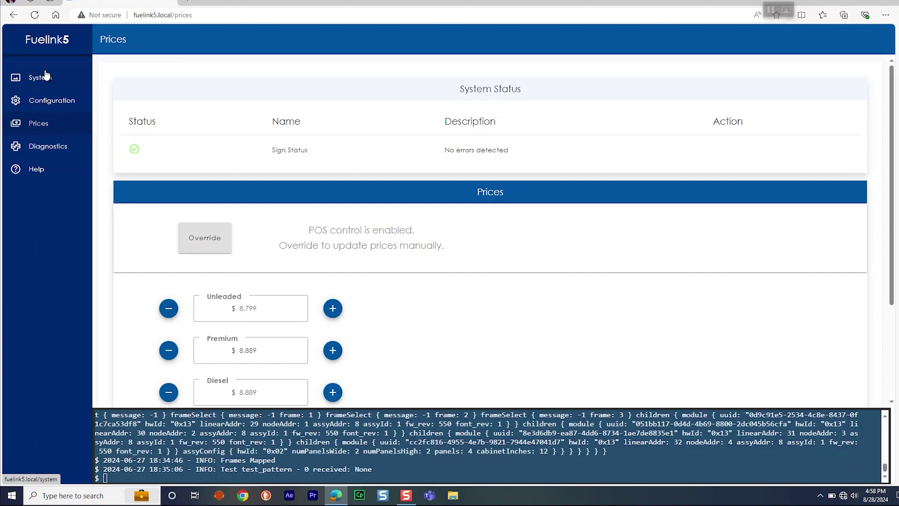
# Open the controller's Configuration page on the Product Names section
pyautogui.click(50, 101)
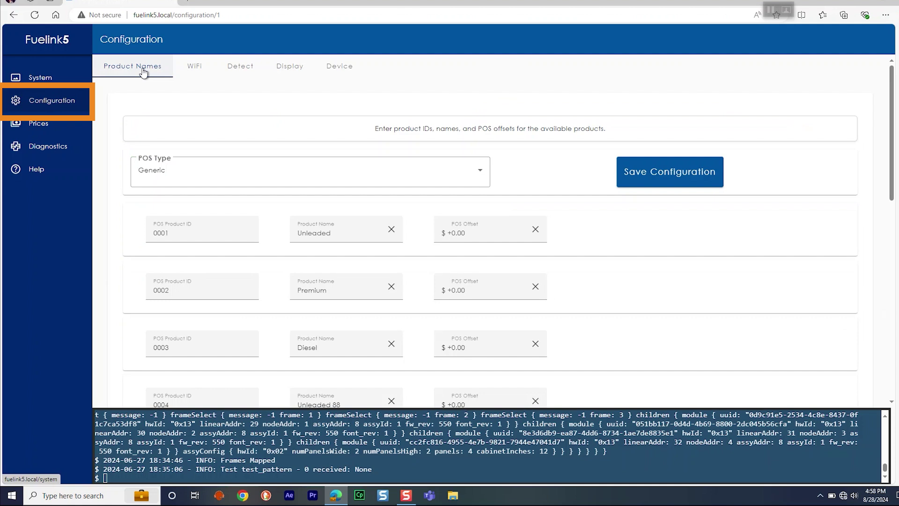
pyautogui.scroll(-2, 535, 219)
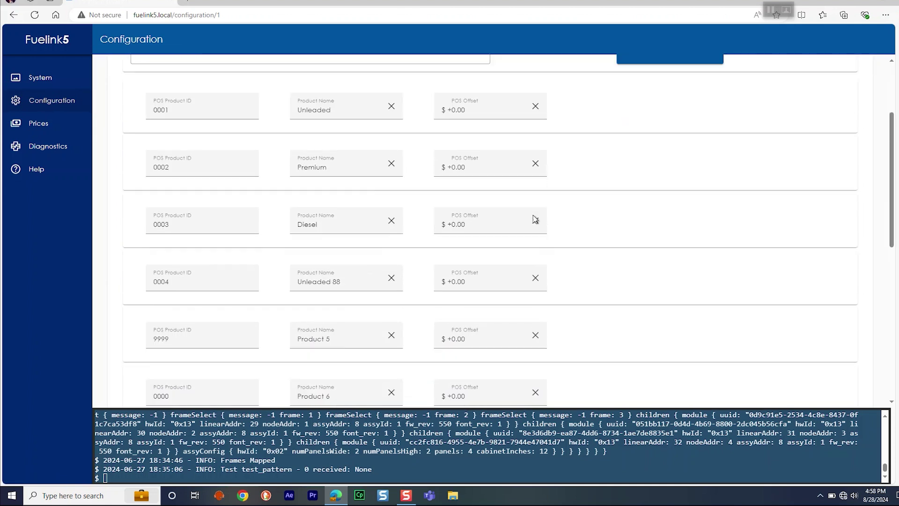
pyautogui.scroll(3, 529, 217)
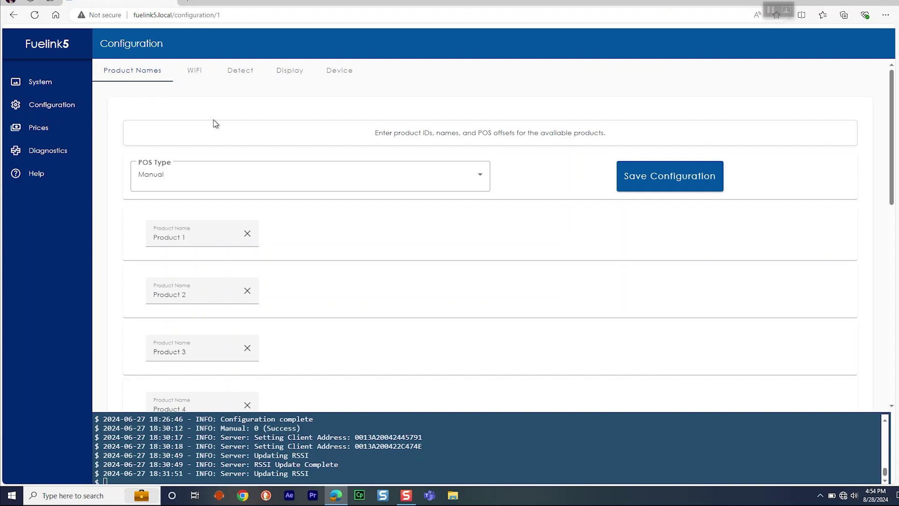
pyautogui.scroll(-1, 215, 123)
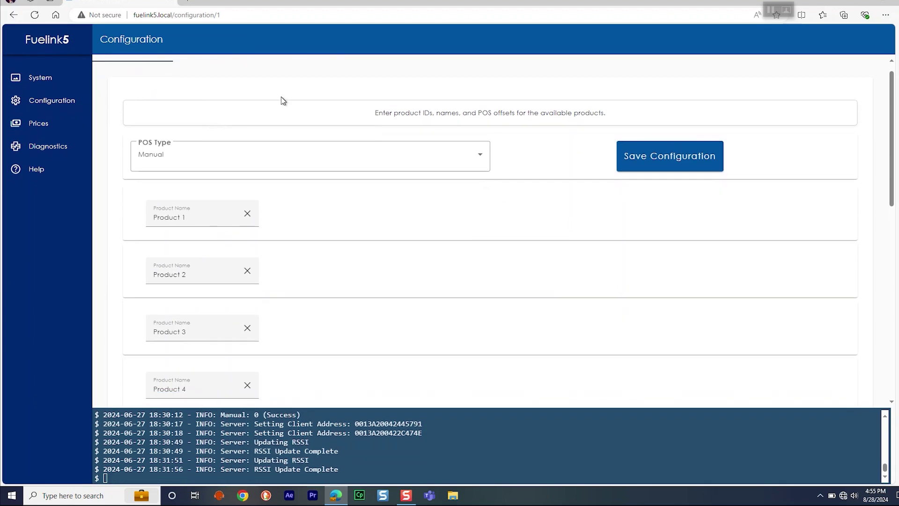
# Set POS Type to Generic and review Products 1–12 with ID 0001 and $+0.00 offsets
pyautogui.click(480, 161)
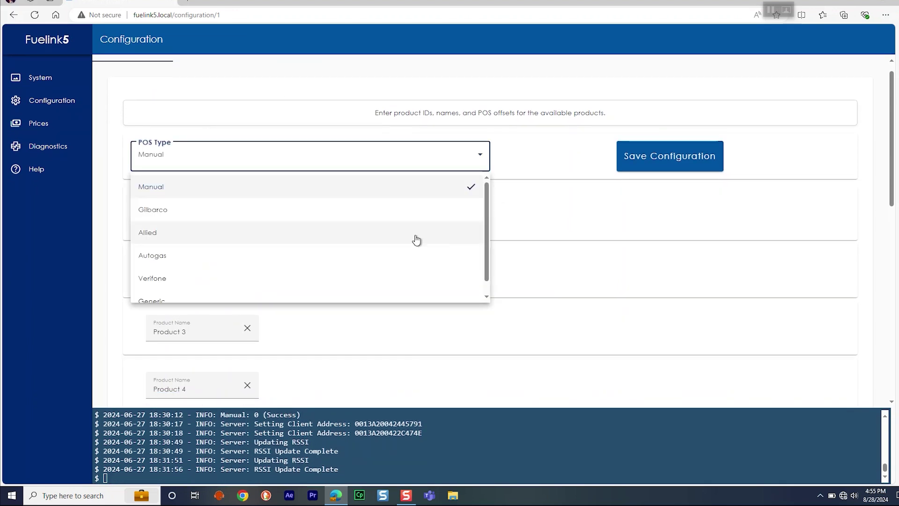
pyautogui.scroll(-1, 415, 239)
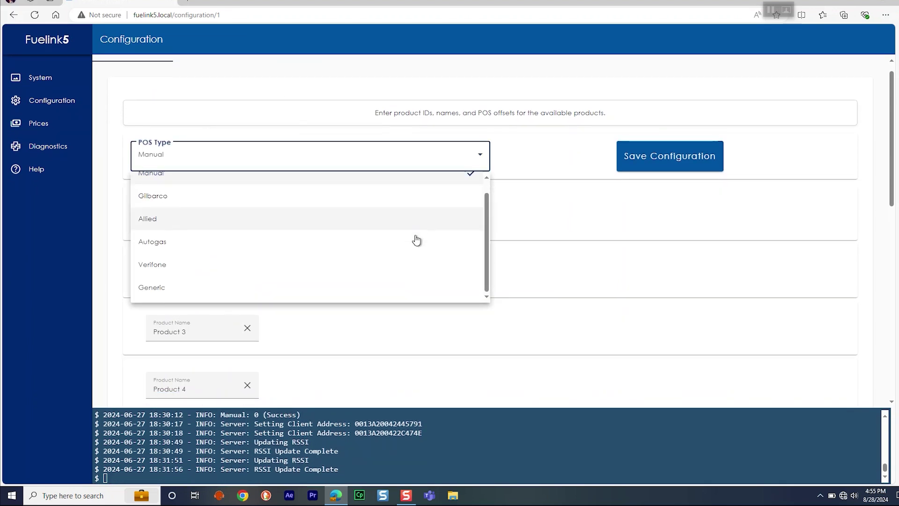
pyautogui.click(257, 298)
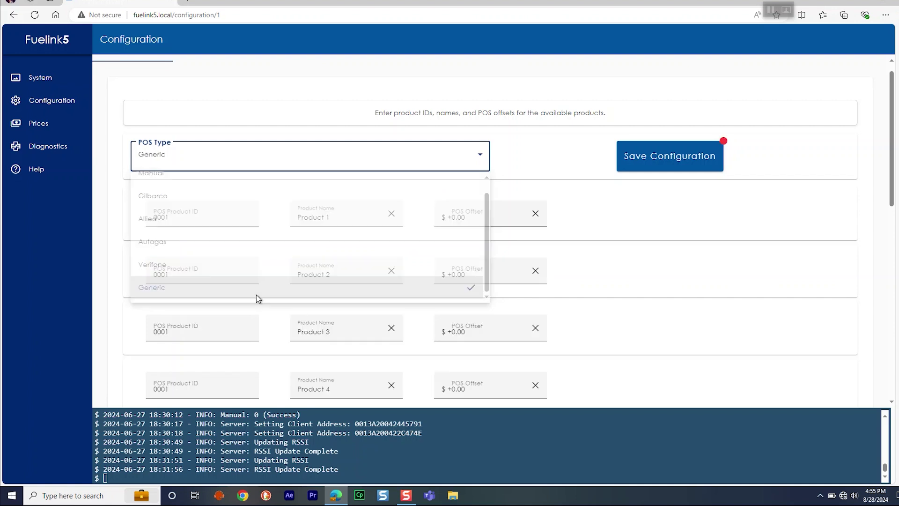
pyautogui.scroll(-1, 609, 287)
pyautogui.scroll(-2, 610, 288)
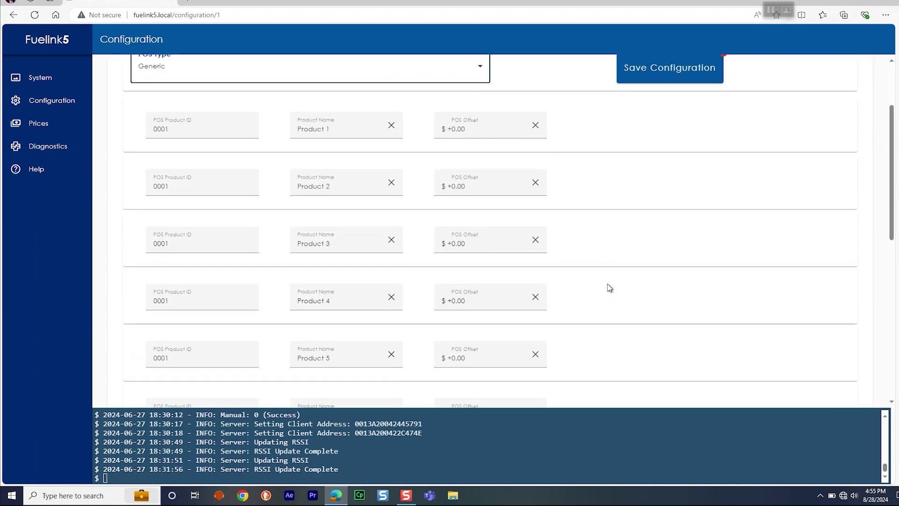
pyautogui.scroll(1, 609, 287)
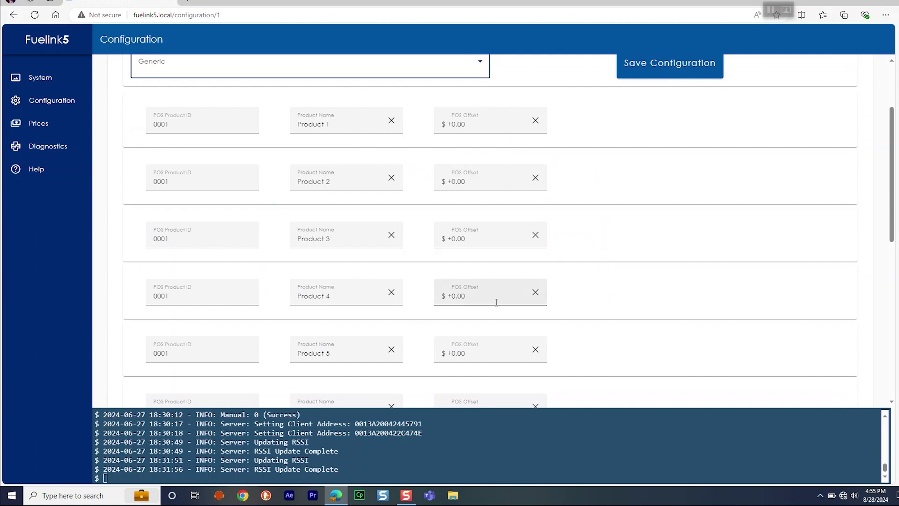
pyautogui.scroll(-2, 598, 358)
pyautogui.scroll(-7, 599, 352)
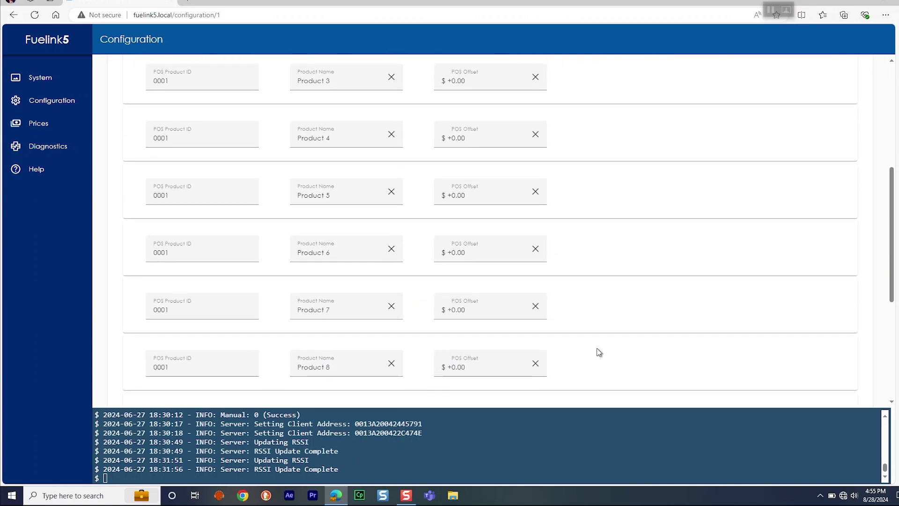
pyautogui.scroll(10, 599, 352)
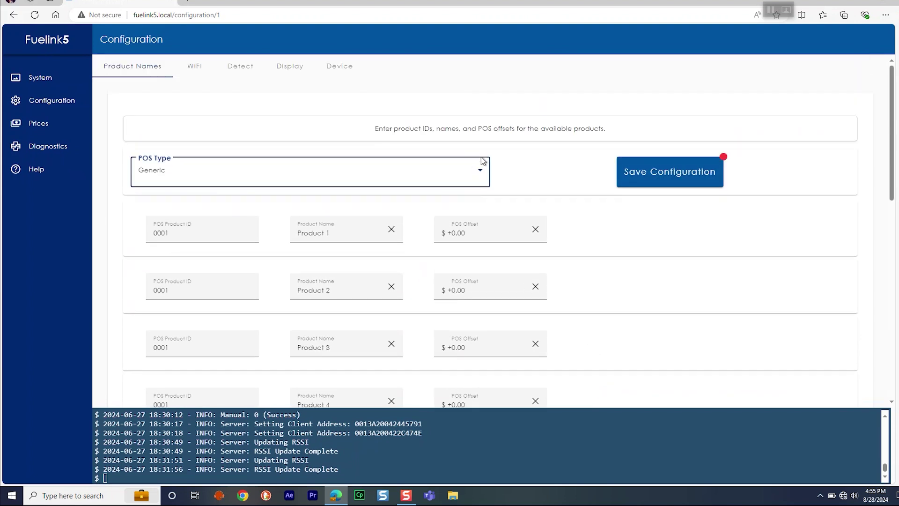
# Change the Product Names POS Type back to Manual
pyautogui.click(478, 178)
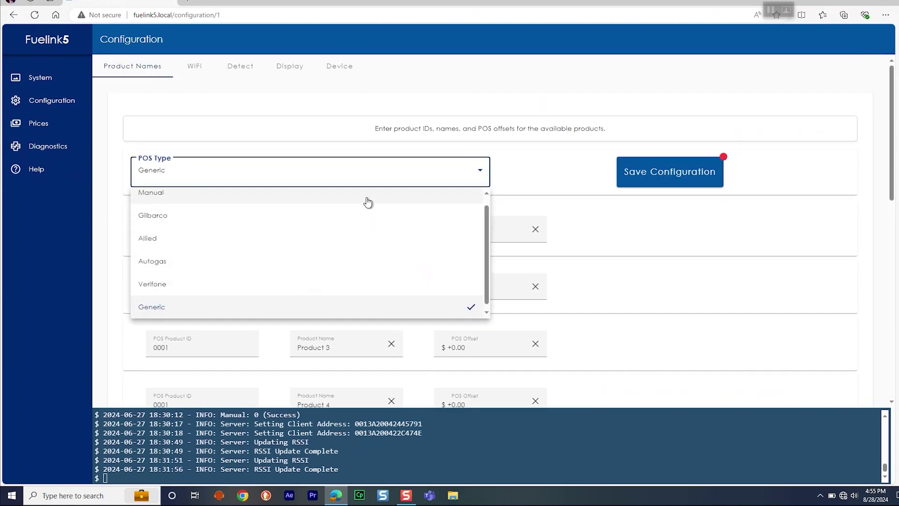
pyautogui.click(367, 199)
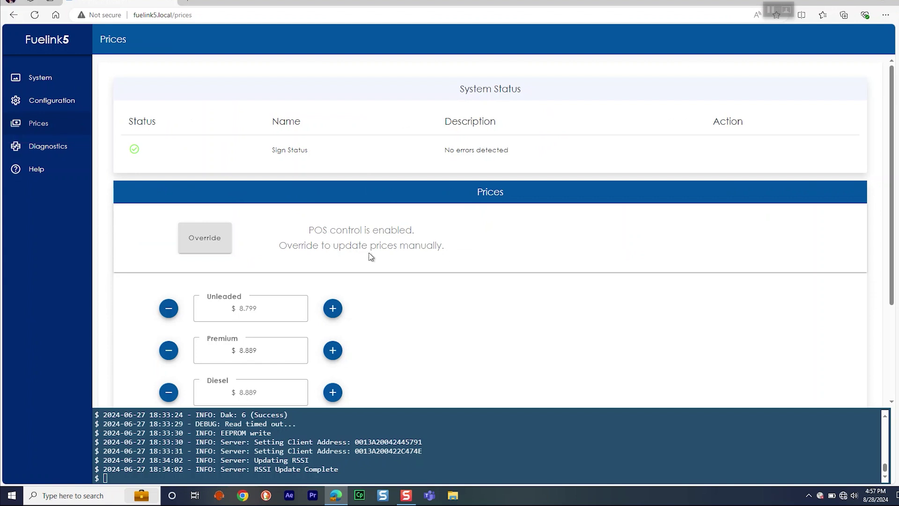
pyautogui.scroll(-1, 437, 294)
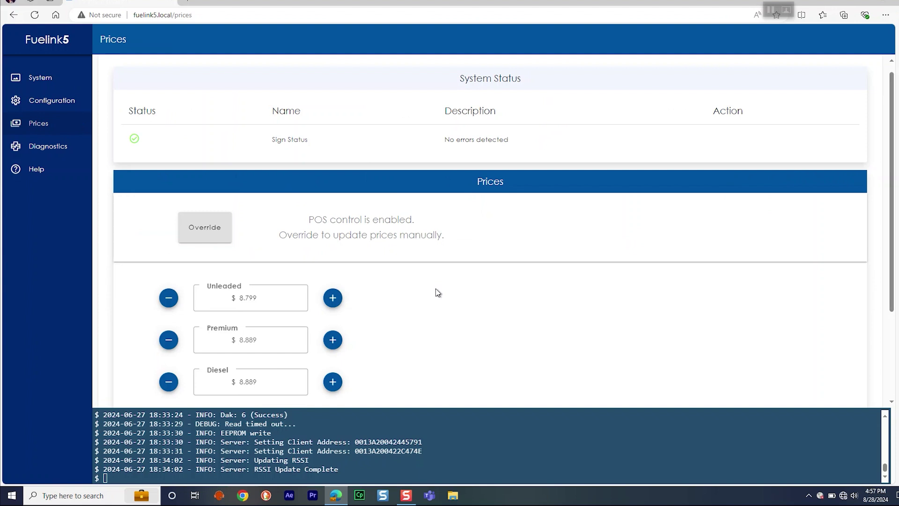
pyautogui.scroll(-1, 437, 293)
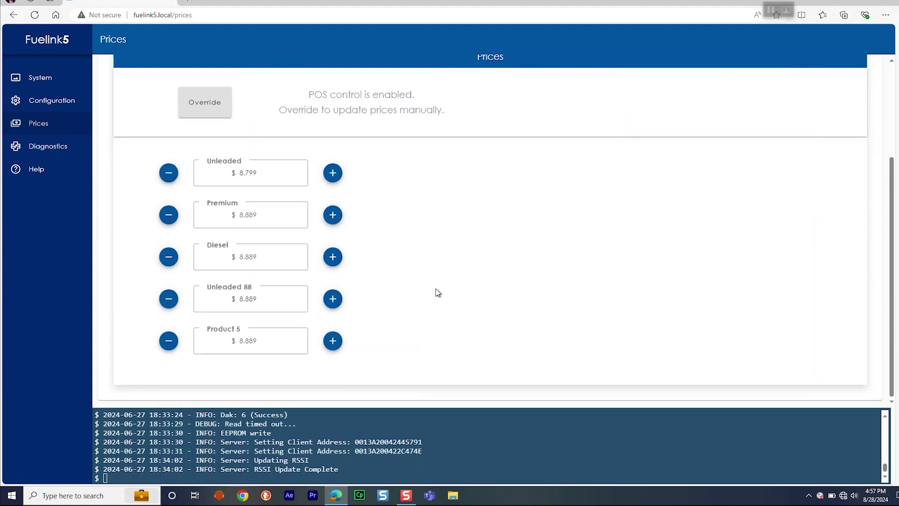